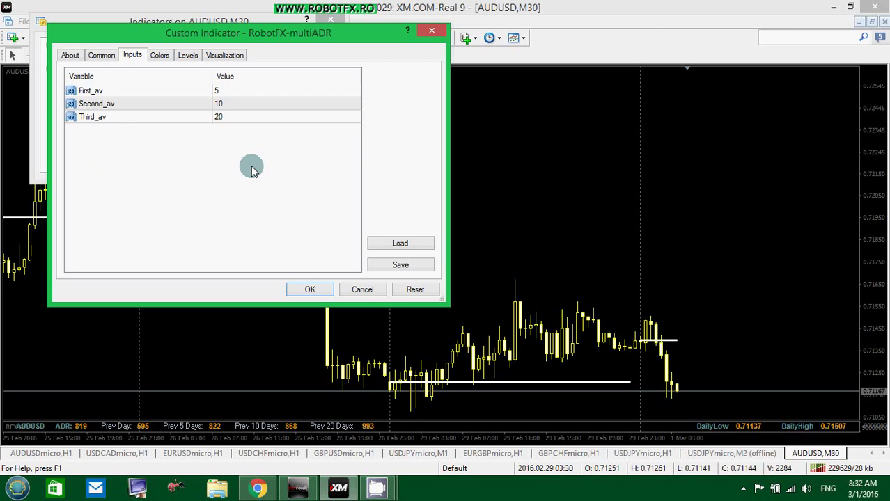
Examine the multiADR inputs First_av, Second_av and Third_av against the Prev Day and Prev 5, 10 and 20 Days range readouts.
click(254, 92)
click(252, 104)
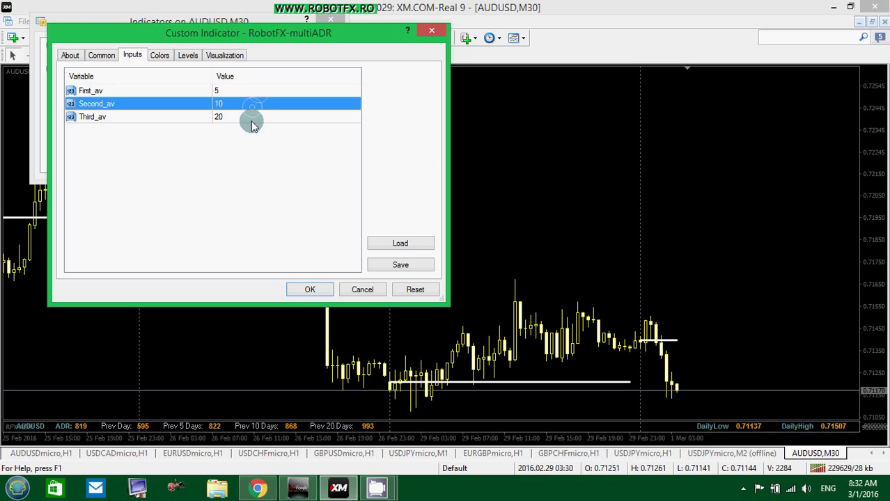
click(252, 119)
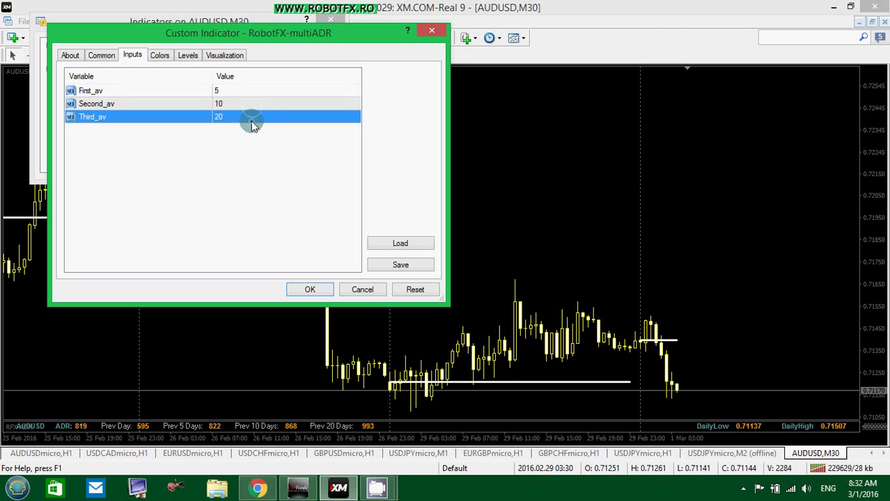
click(103, 424)
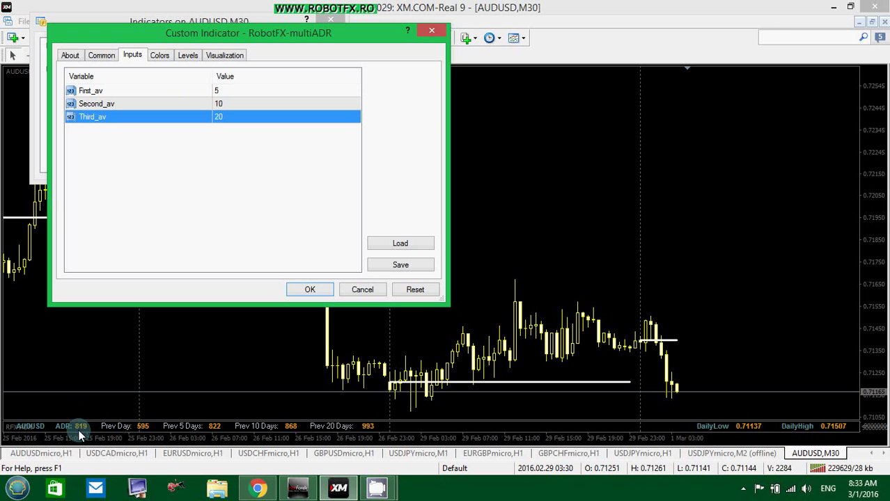
click(124, 429)
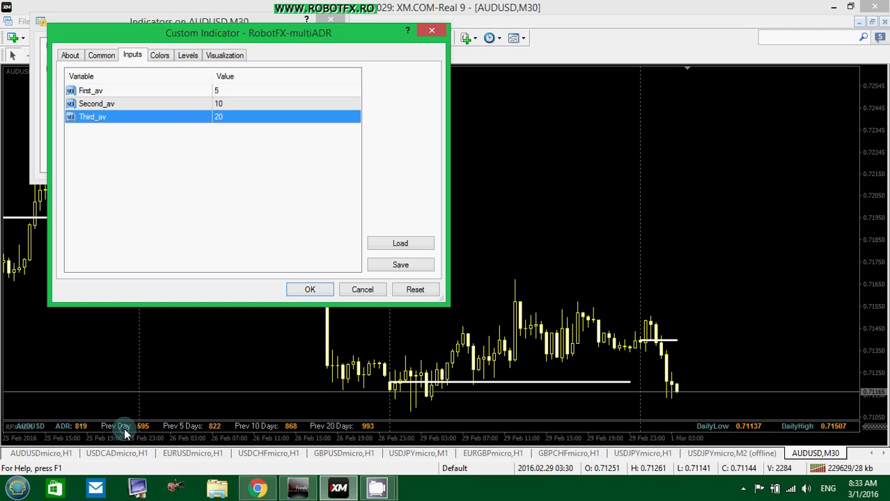
click(212, 428)
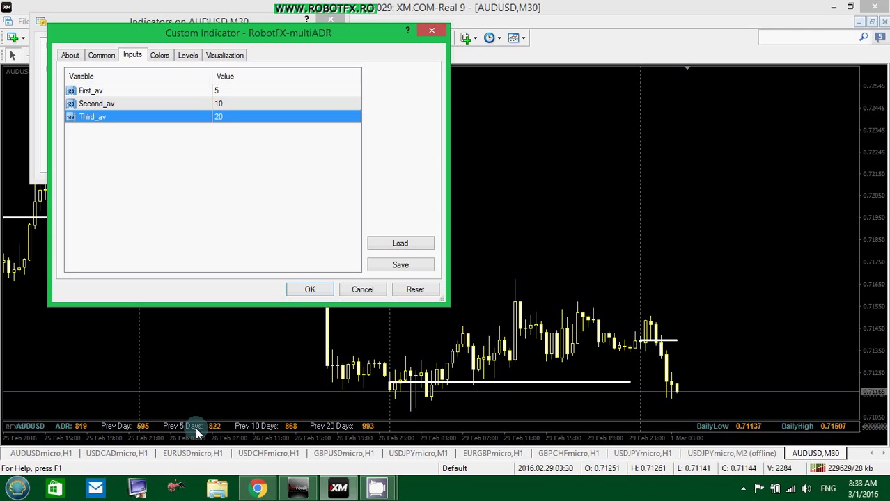
click(160, 107)
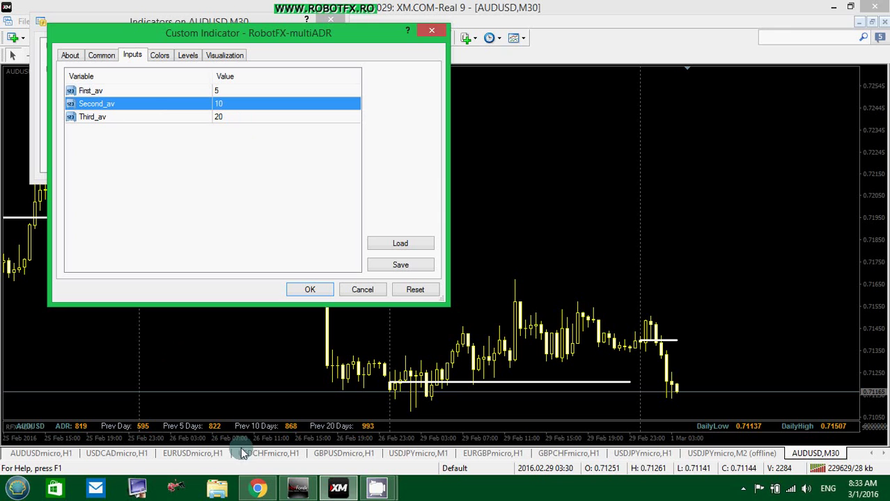
click(337, 431)
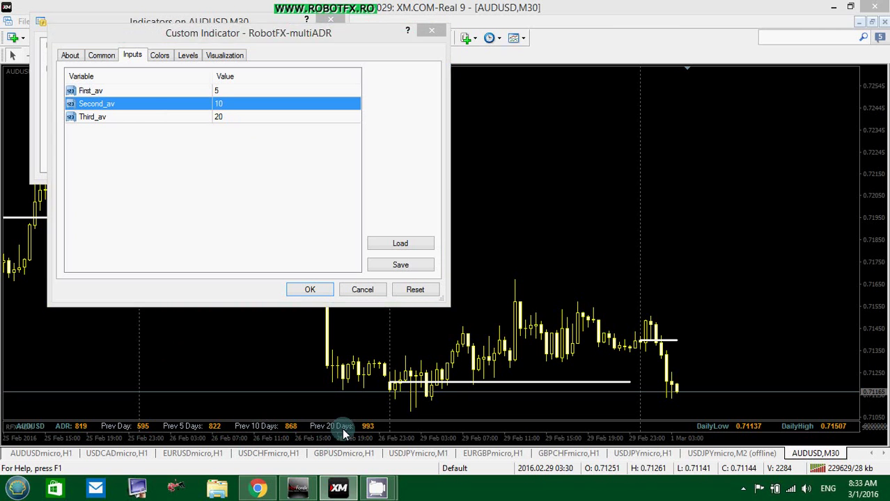
click(179, 428)
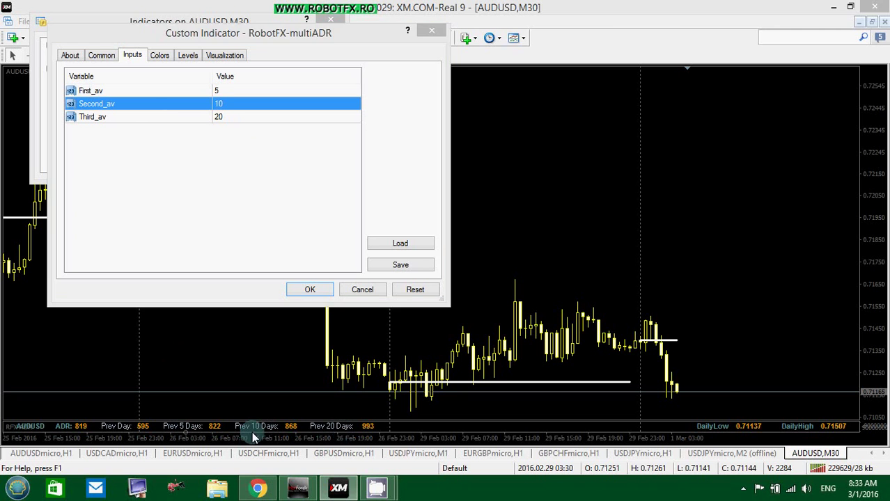
click(318, 428)
click(183, 430)
click(320, 431)
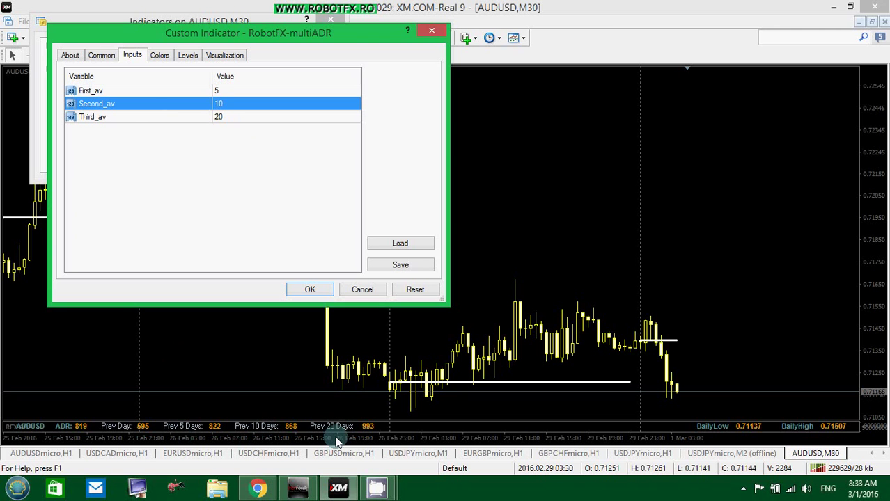
Review the multiADR averaging periods once more, accept the indicator settings and close the chart's indicator list.
click(163, 44)
click(157, 90)
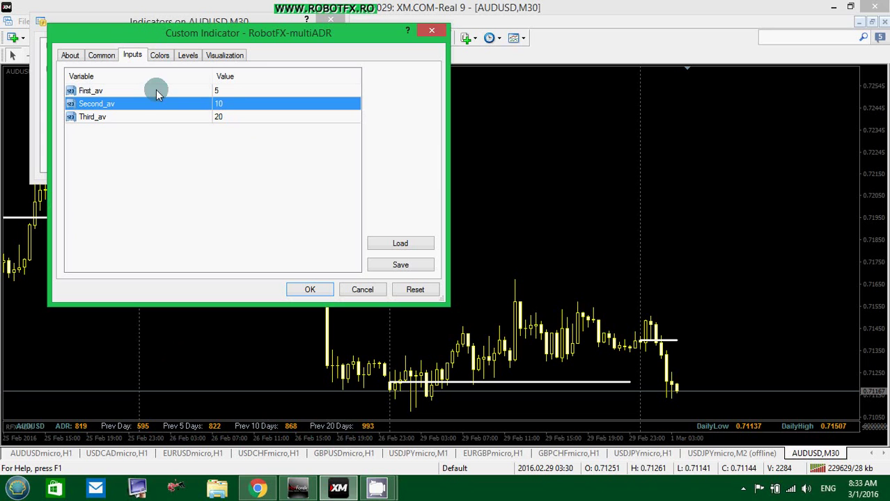
click(238, 105)
click(238, 119)
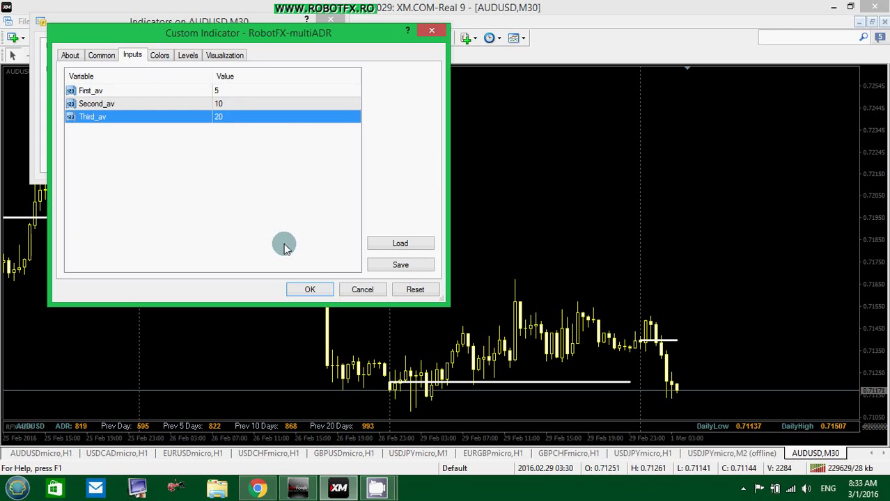
click(306, 292)
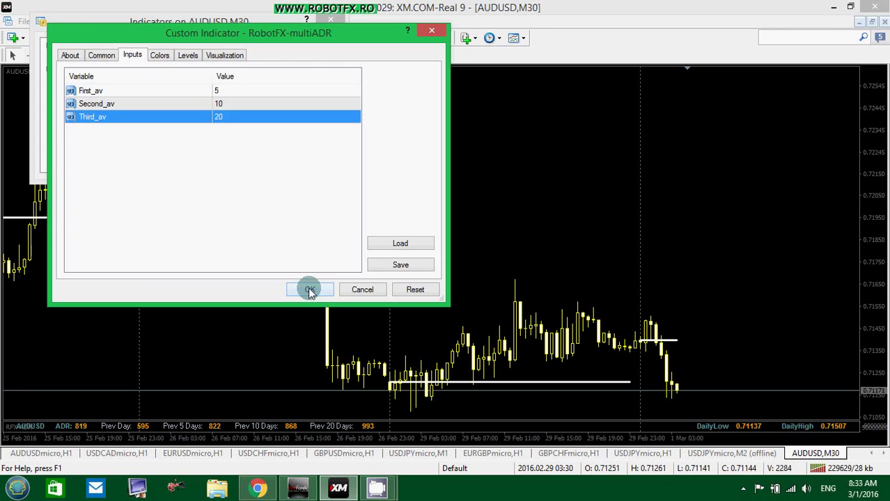
click(324, 164)
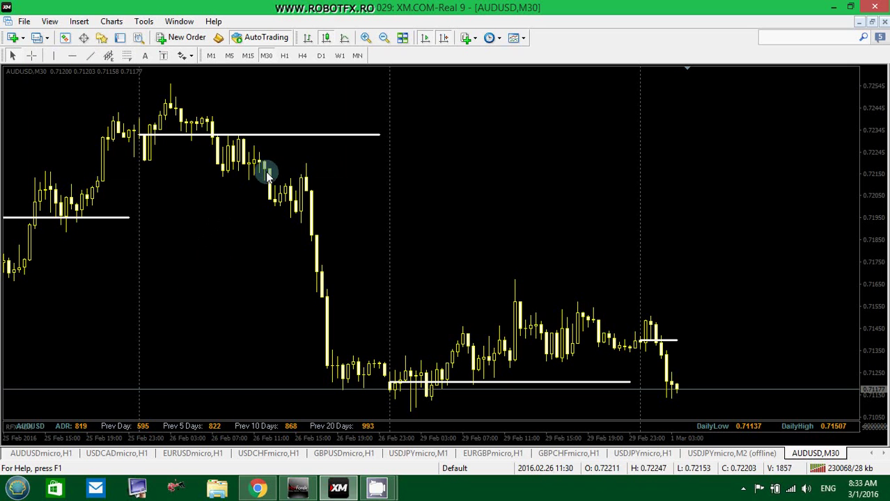
Show more trading days on the AUDUSD chart and measure the rise from the 25 February low with the crosshair.
mouse_move(267, 174)
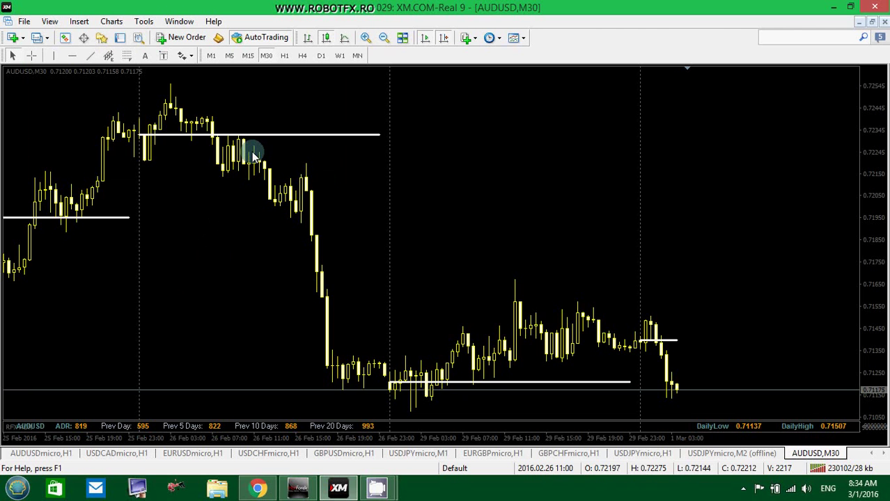
click(382, 38)
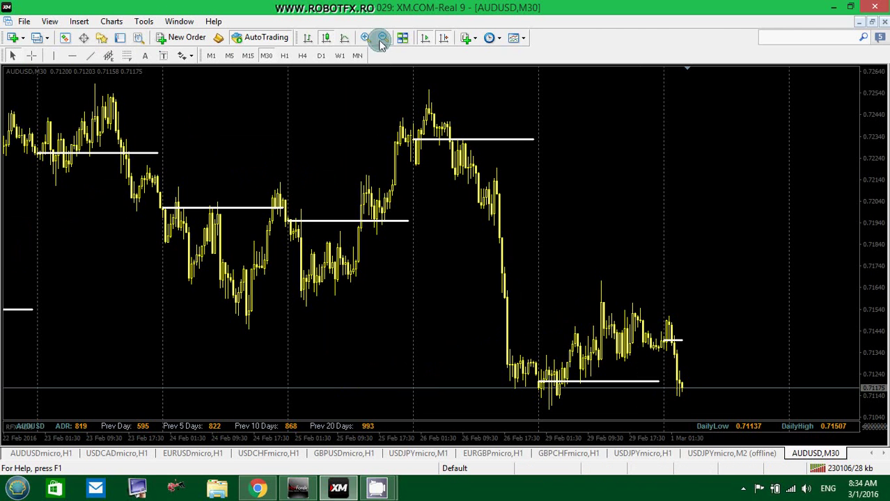
middle_click(328, 304)
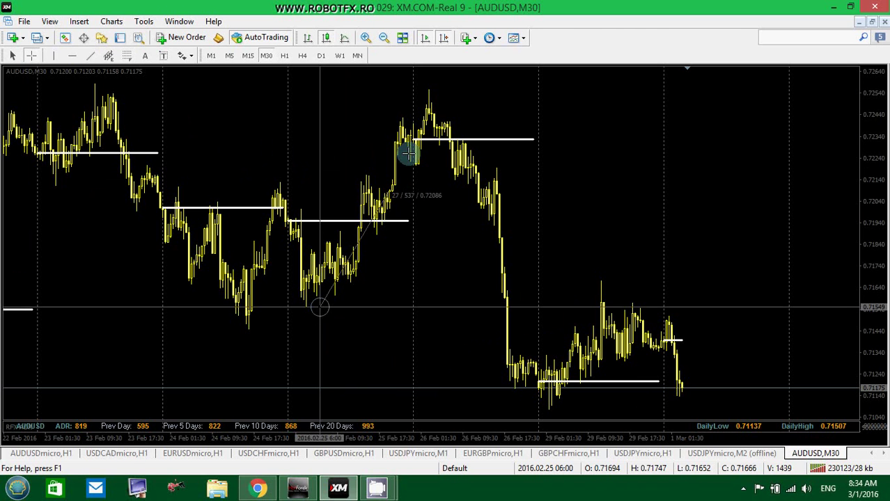
click(424, 89)
Check the Show period separators option in the AUDUSD,M30 chart properties and accept the dialog.
click(364, 39)
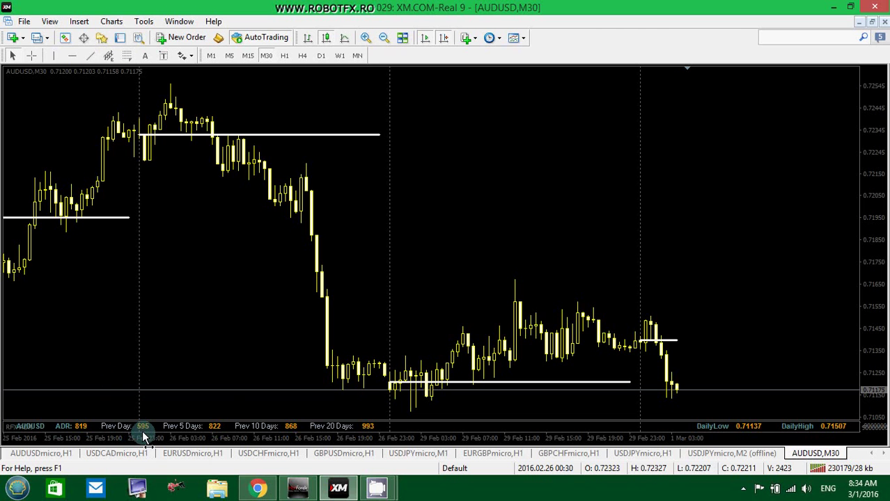
middle_click(461, 326)
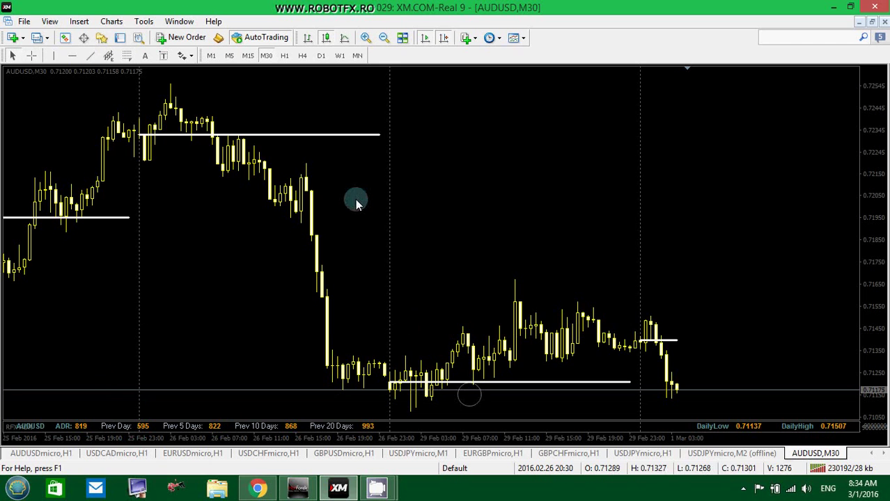
right_click(584, 110)
click(664, 355)
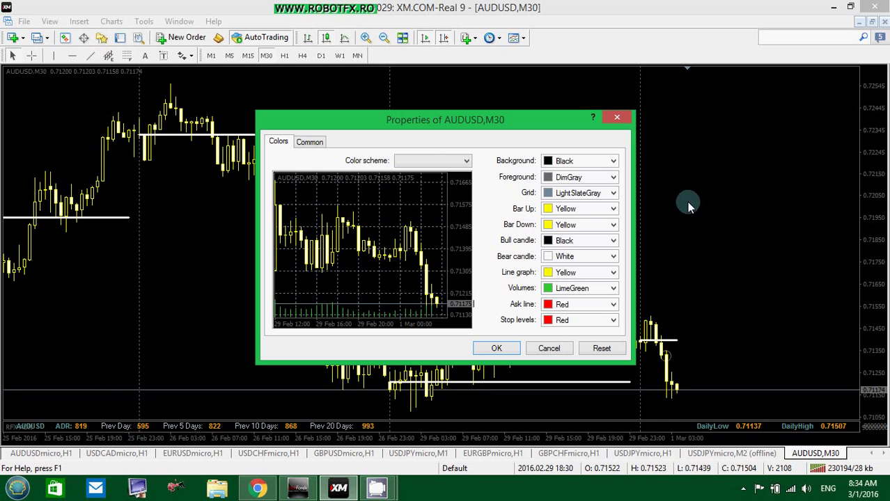
click(310, 142)
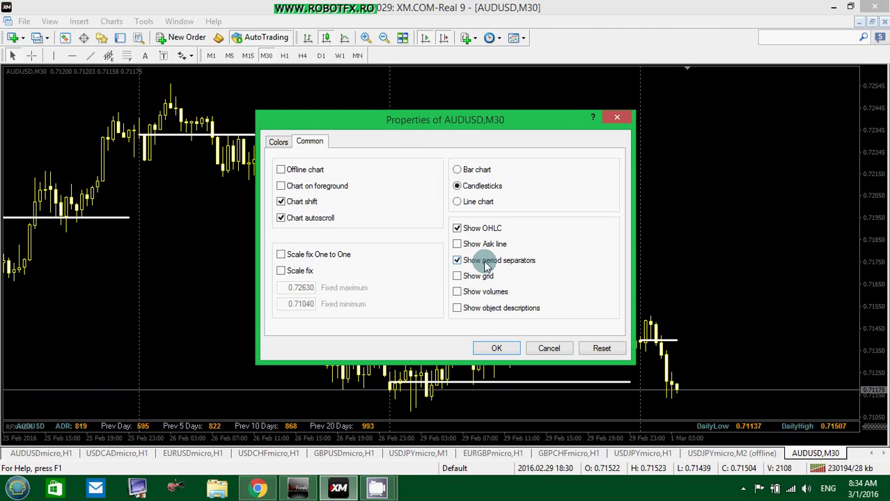
click(499, 350)
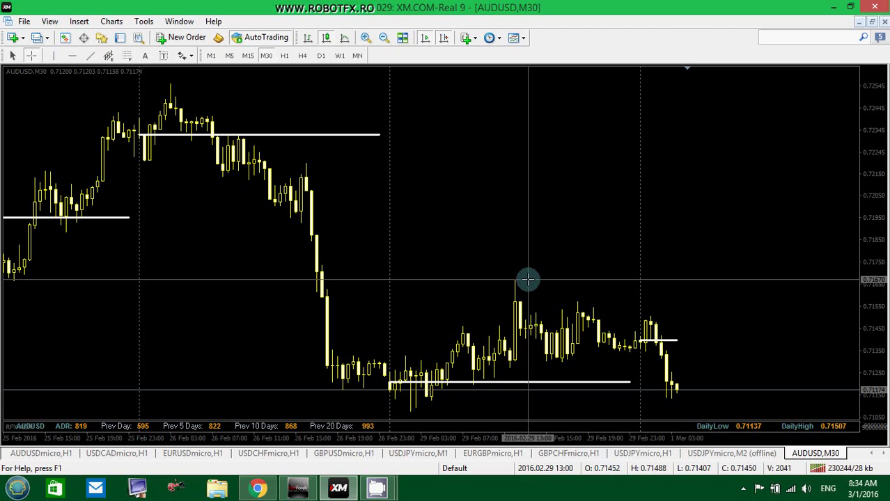
Measure the 29 February high-to-low range with the crosshair and compare it with the Prev Day readout.
drag(527, 279, 416, 412)
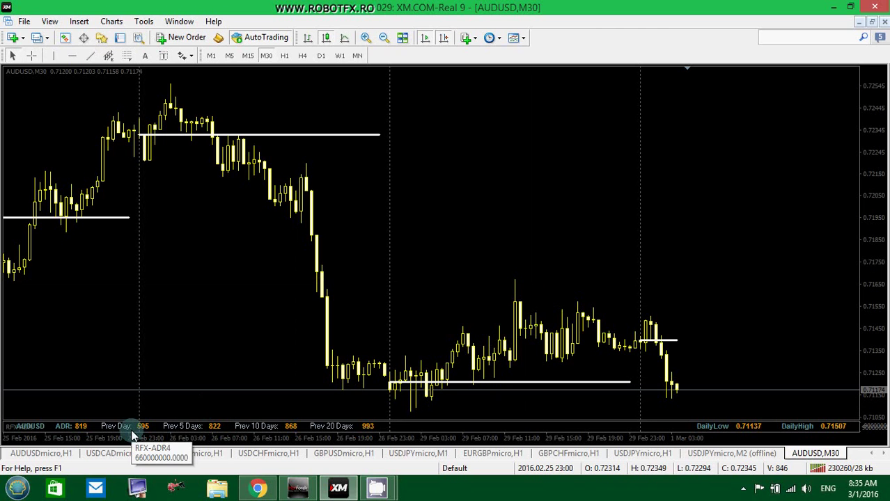
click(182, 427)
click(182, 427)
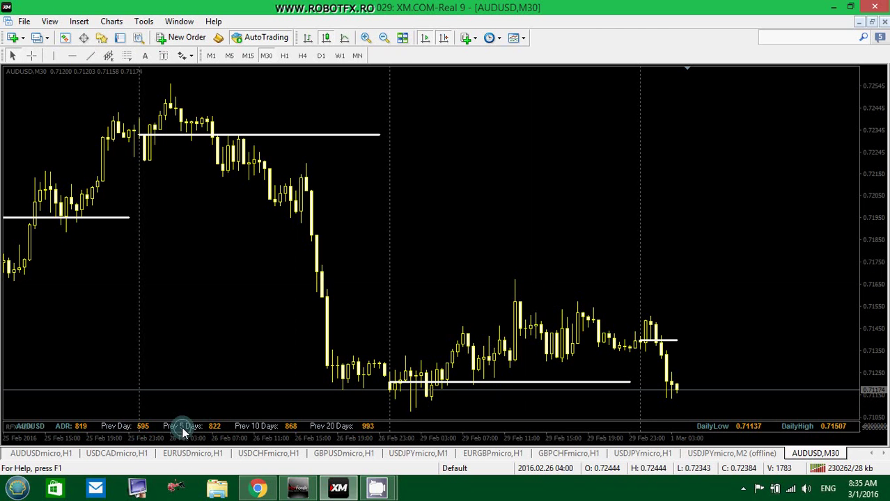
Show the last five trading days and measure the 23 February range from its high to its low.
click(384, 38)
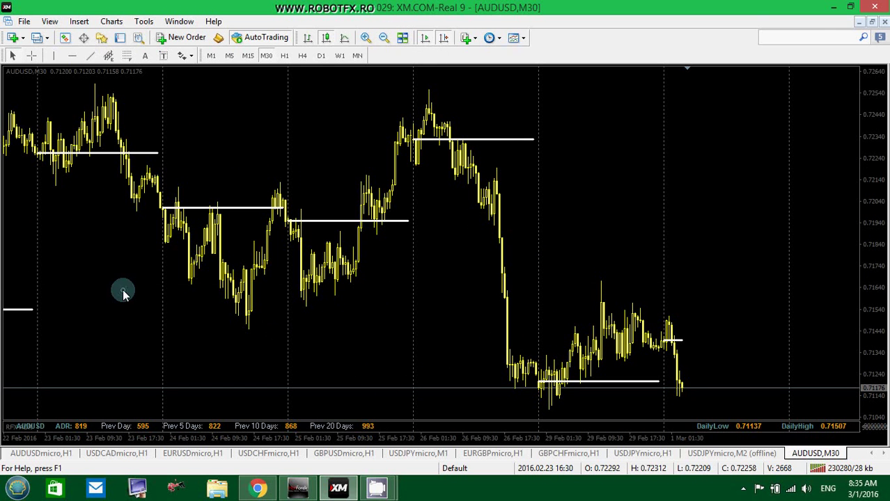
middle_click(124, 89)
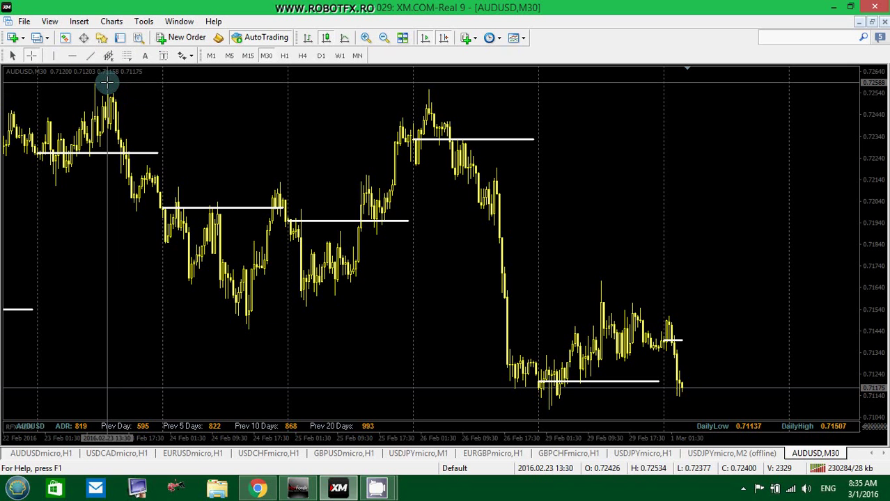
drag(107, 82, 160, 218)
Set the AUDUSD chart's foreground colour to white in the chart properties.
right_click(211, 101)
click(287, 360)
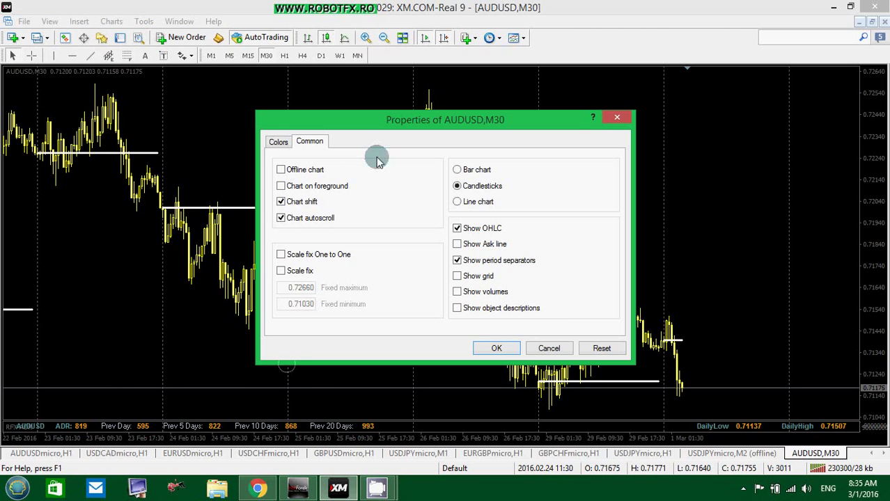
click(279, 142)
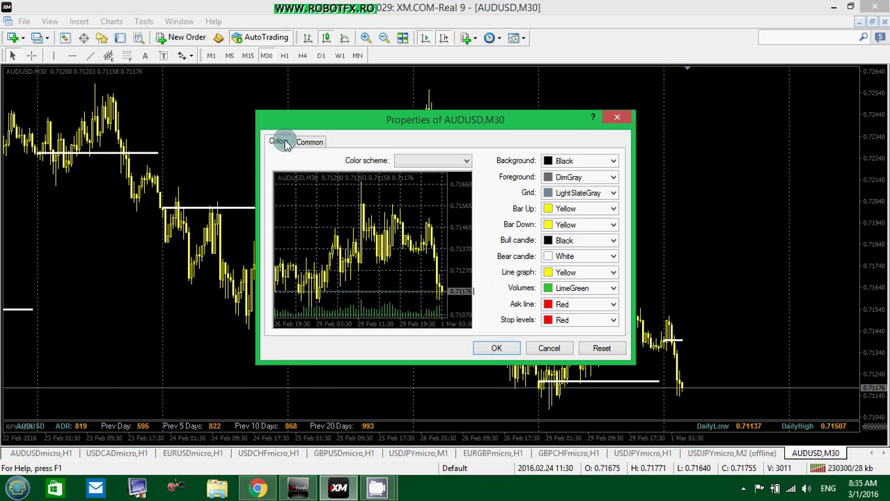
click(610, 178)
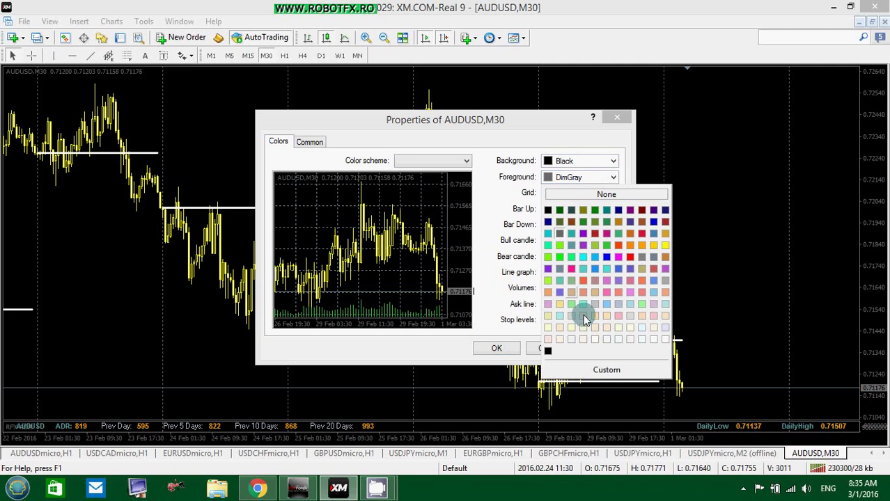
click(665, 338)
click(495, 349)
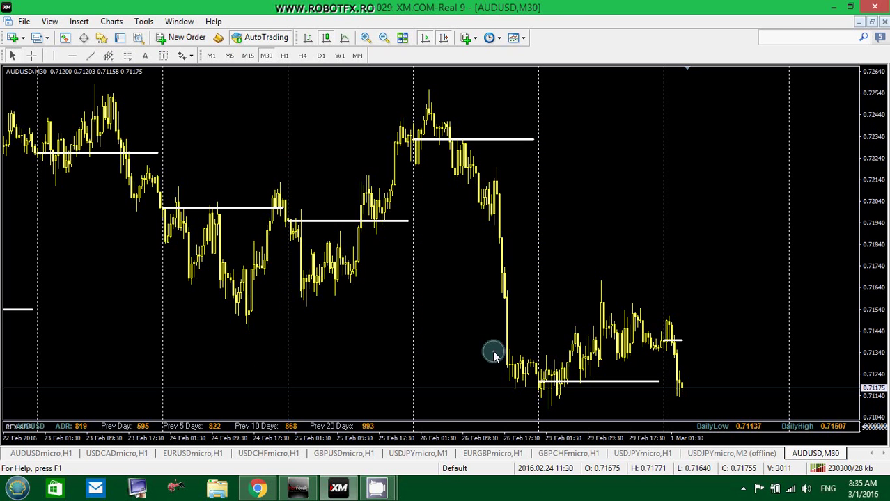
Measure the high-to-low ranges of 23, 24, 25 and 26 February one after another with the crosshair.
middle_click(186, 143)
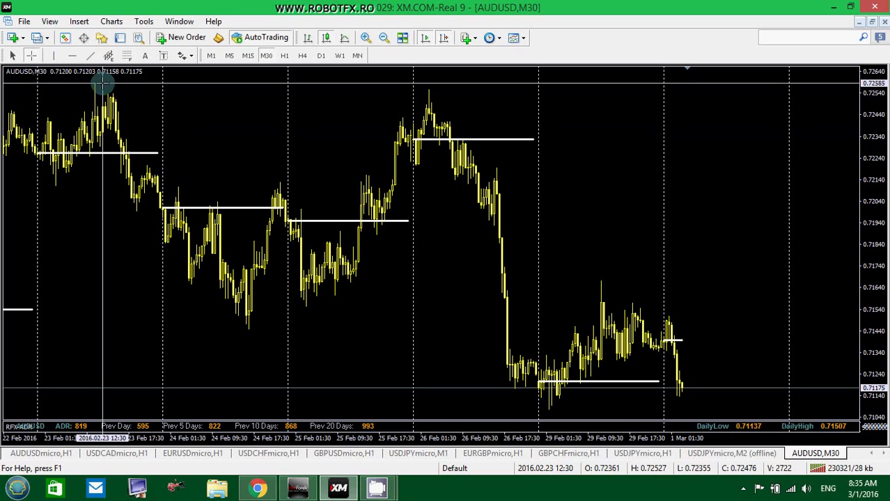
drag(103, 82, 167, 213)
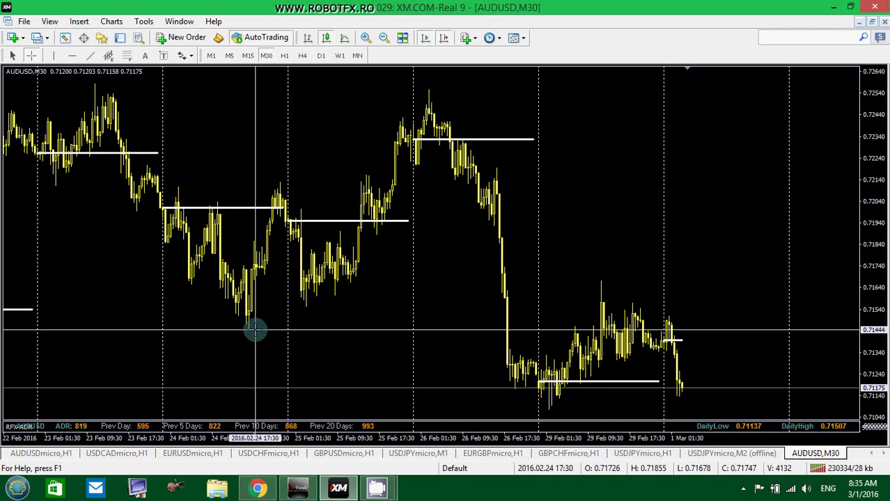
drag(254, 332, 283, 180)
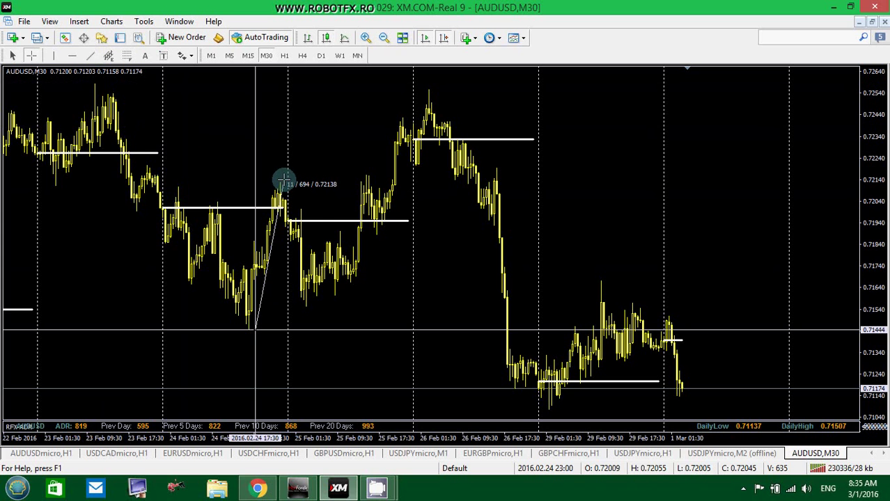
mouse_move(319, 307)
mouse_down()
mouse_move(415, 146)
mouse_move(408, 103)
mouse_move(419, 125)
mouse_move(411, 115)
mouse_up()
drag(439, 89, 518, 391)
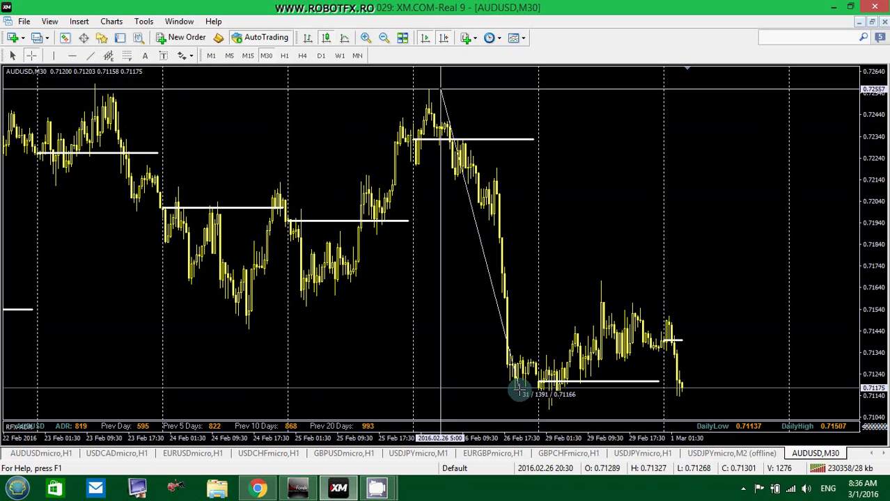
drag(518, 391, 519, 390)
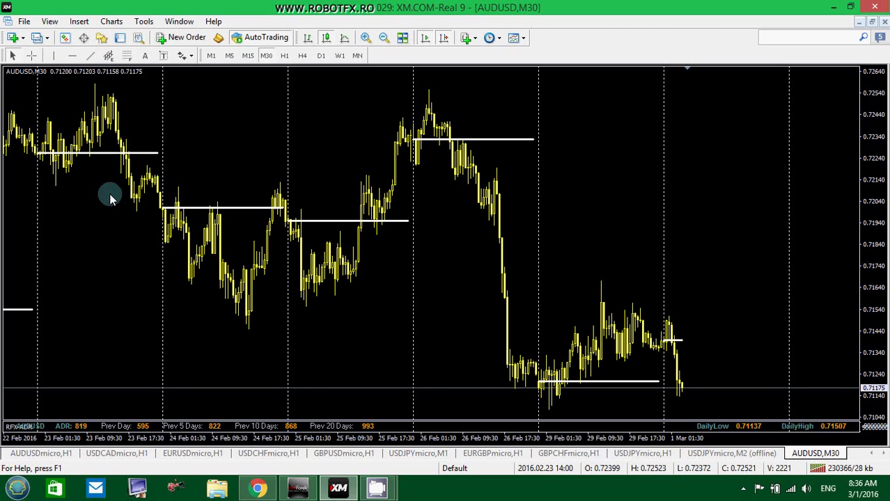
scroll(222, 170, up, 2)
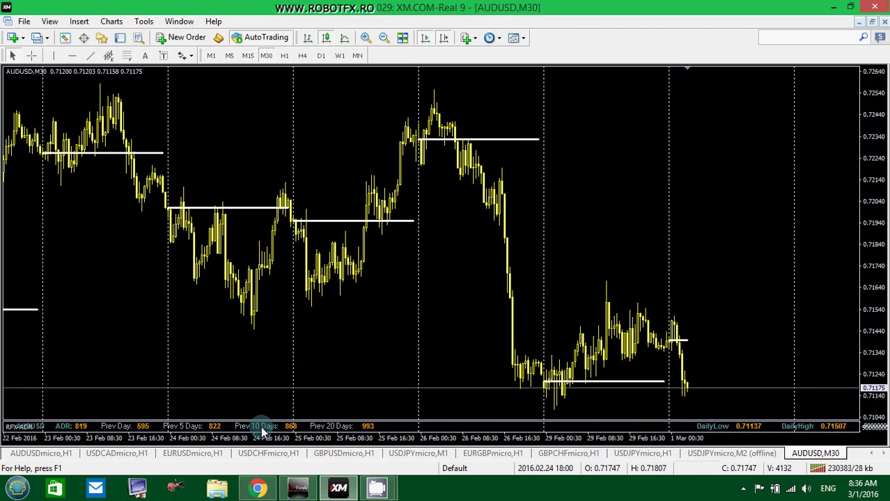
Show about ten trading days of AUDUSD history to illustrate the Prev 10 Days readout, and return to the five-day view.
scroll(264, 432, down, 1)
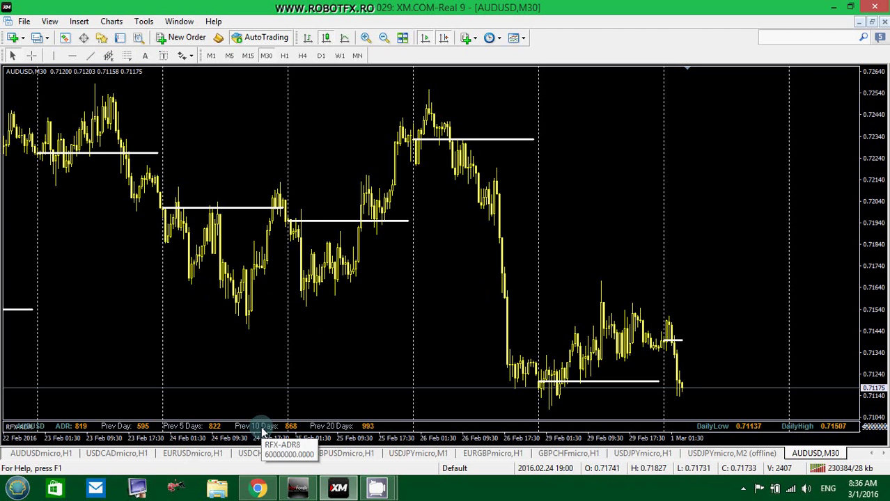
click(384, 38)
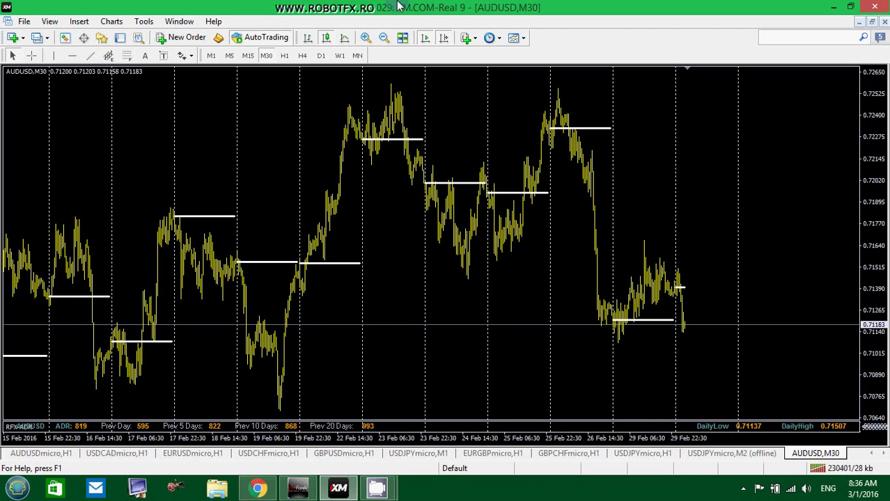
click(365, 39)
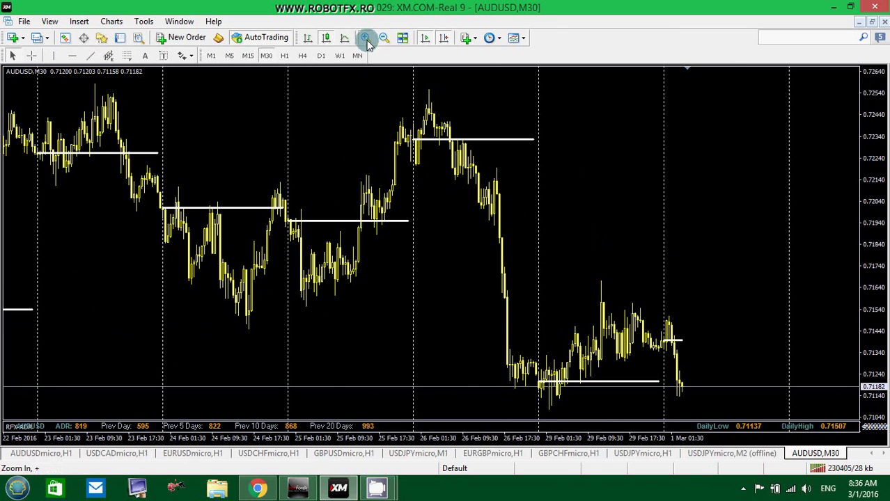
Enlarge the latest days, compress the price scale and project the 819-point ADR roughly downward from the 1 March high with the crosshair.
click(366, 40)
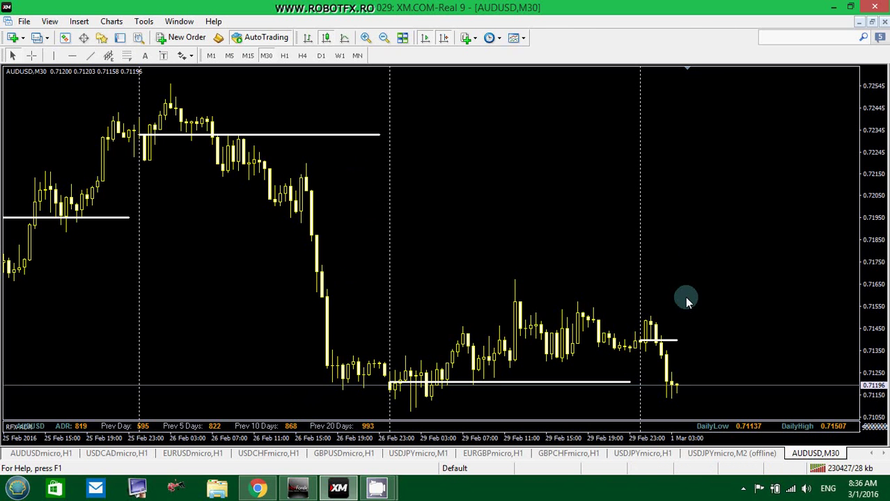
middle_click(647, 220)
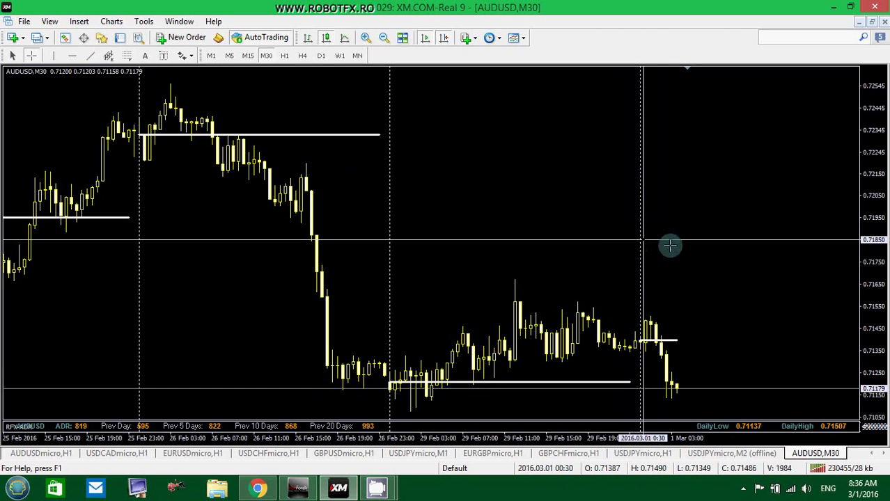
click(655, 340)
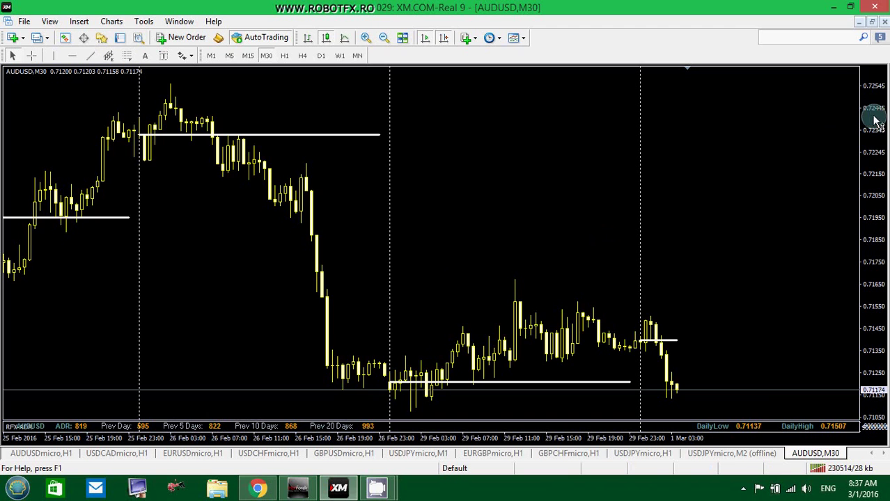
drag(873, 117, 875, 143)
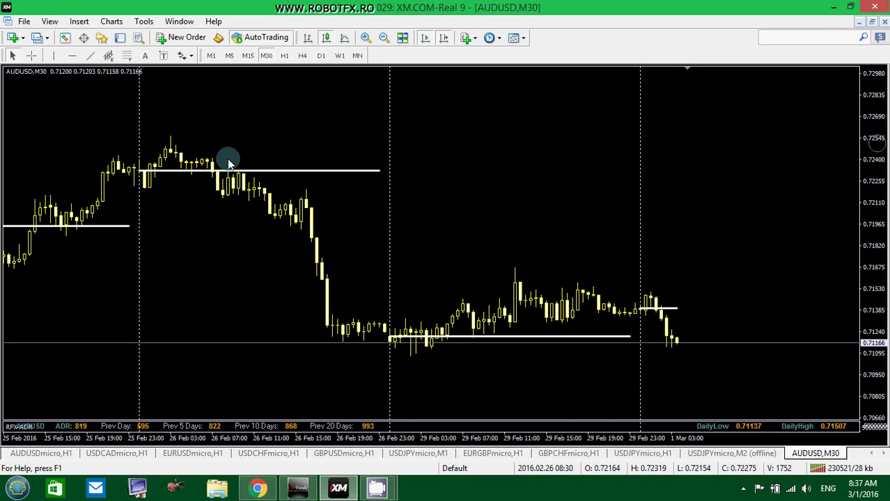
click(30, 56)
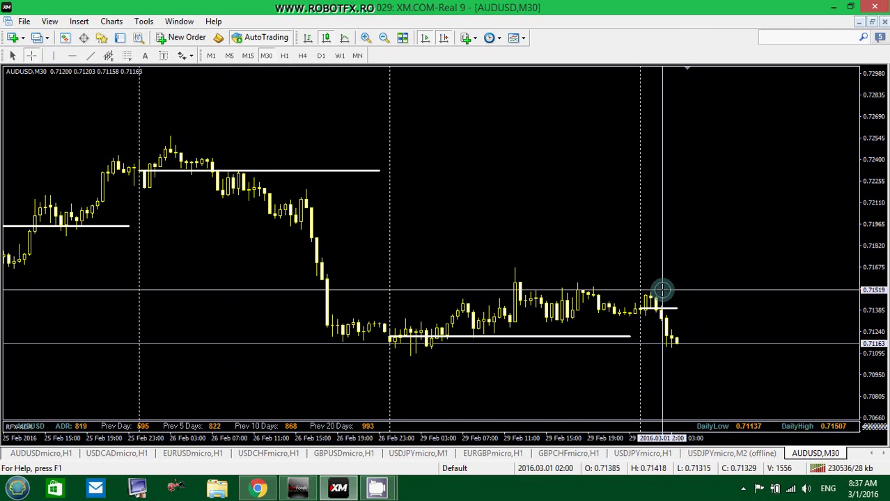
drag(662, 290, 680, 410)
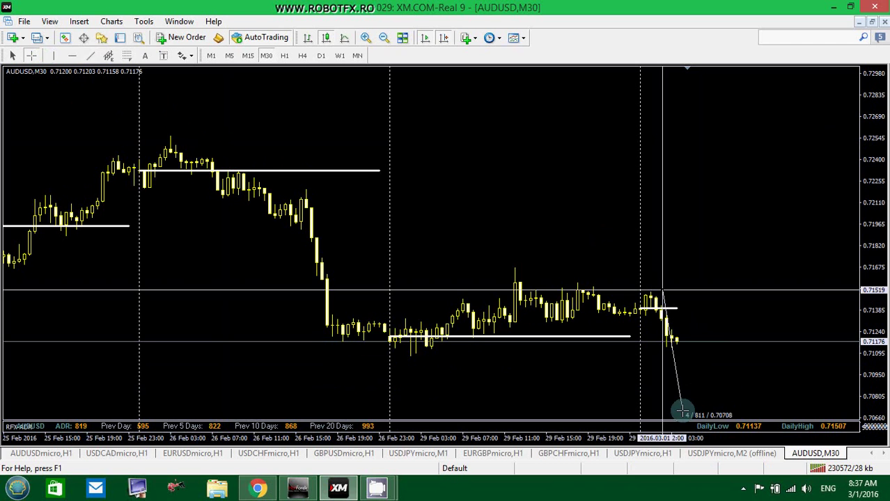
drag(681, 411, 681, 411)
Draw horizontal lines at about 0.70751 and at the 1 March high, about 0.71504, and measure the distance between them.
click(72, 56)
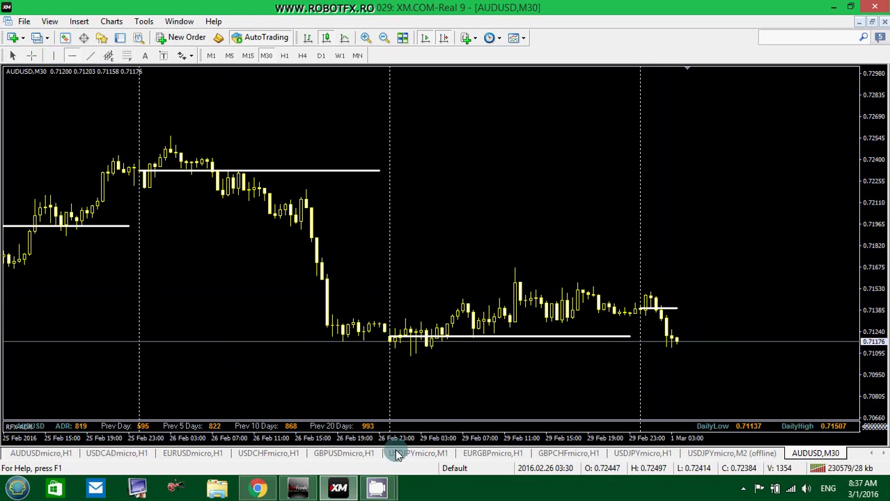
click(731, 404)
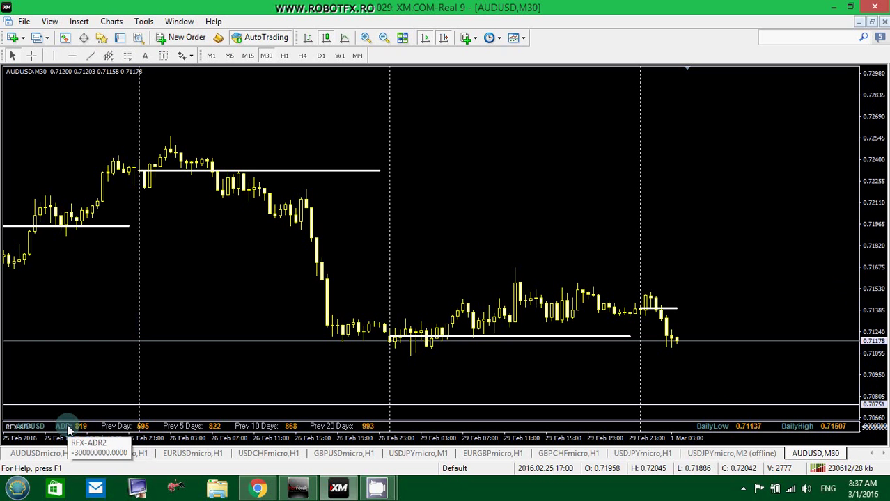
middle_click(638, 298)
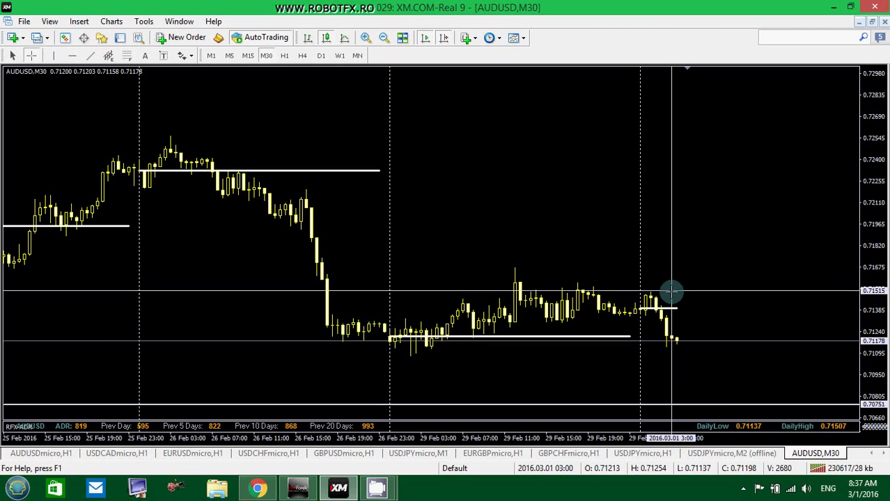
middle_click(671, 291)
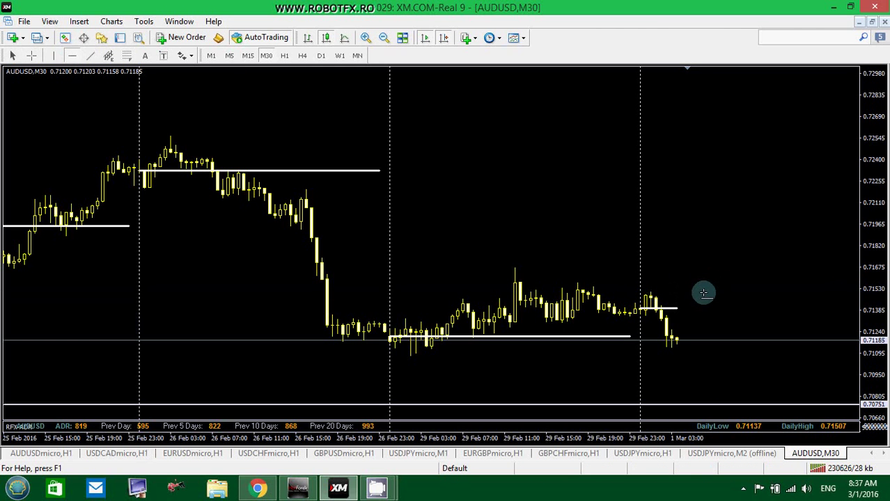
click(704, 292)
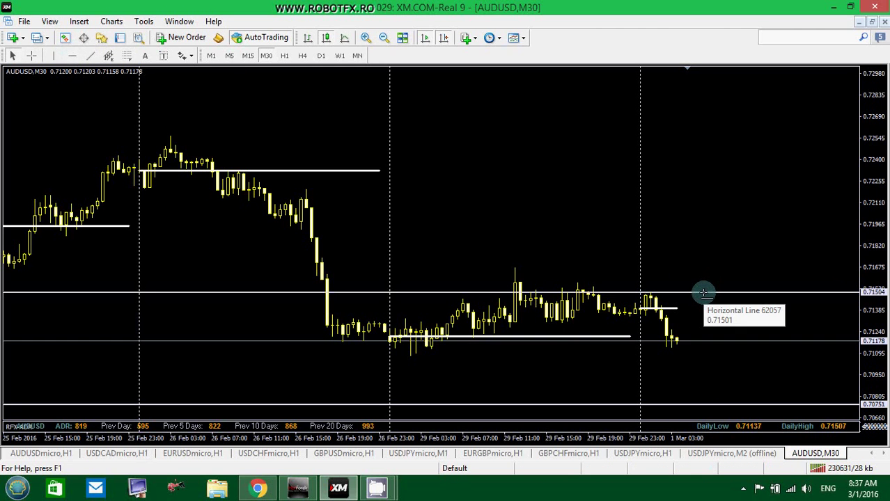
middle_click(704, 292)
drag(704, 292, 718, 402)
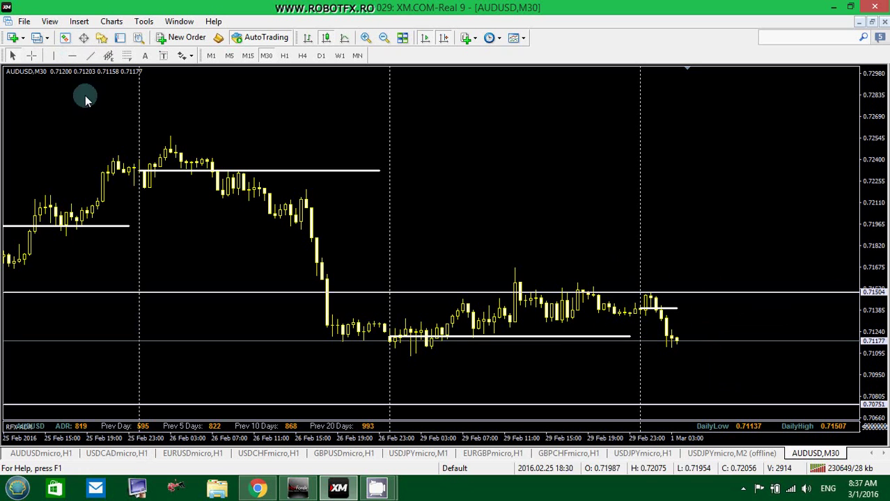
Add the text label "sell" just beyond the last 1 March candle, between the two horizontal lines.
click(145, 55)
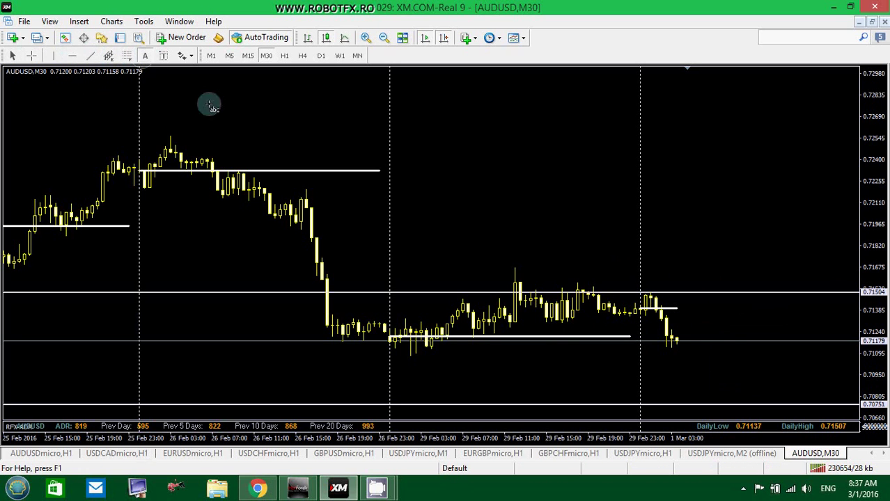
click(714, 337)
double_click(407, 234)
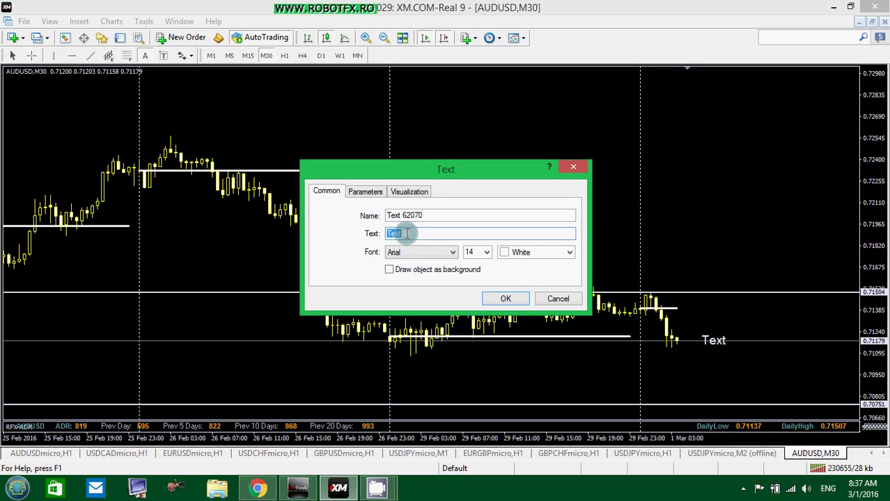
text(se)
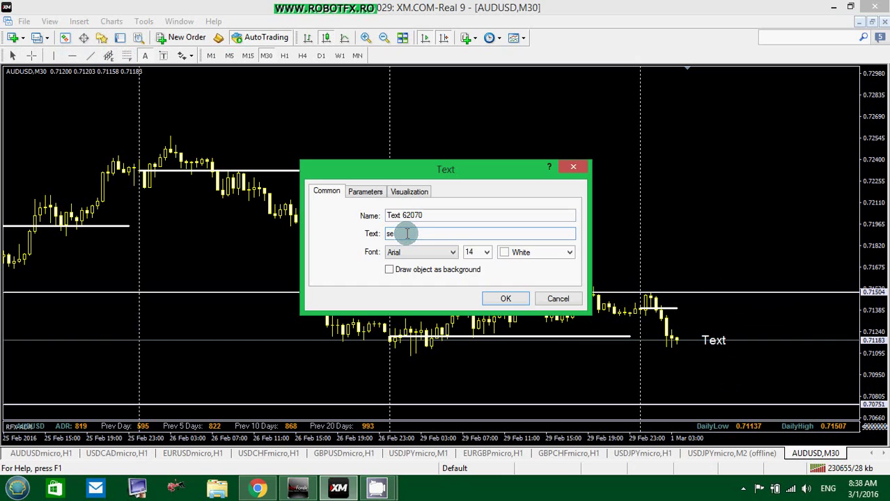
text(ll)
key(Return)
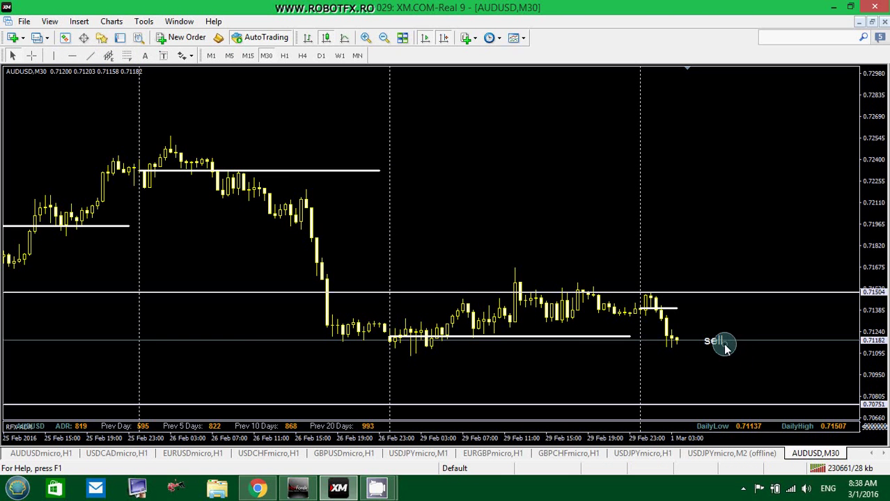
drag(717, 343, 718, 331)
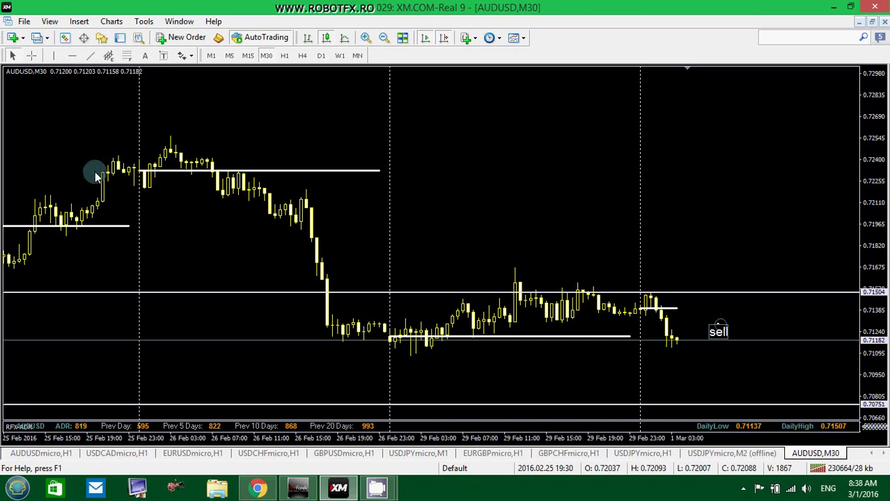
Draw a falling trend line from the last 1 March candle down to the lower horizontal line at 0.70751.
click(89, 56)
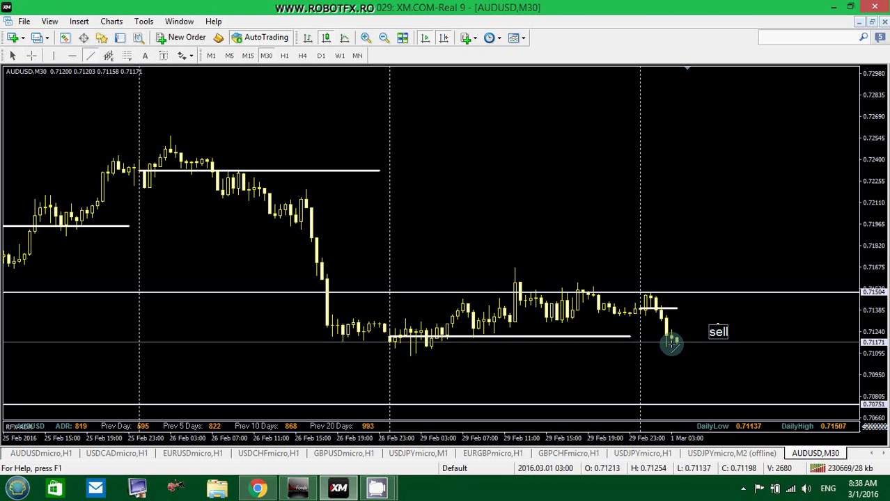
drag(678, 341, 724, 403)
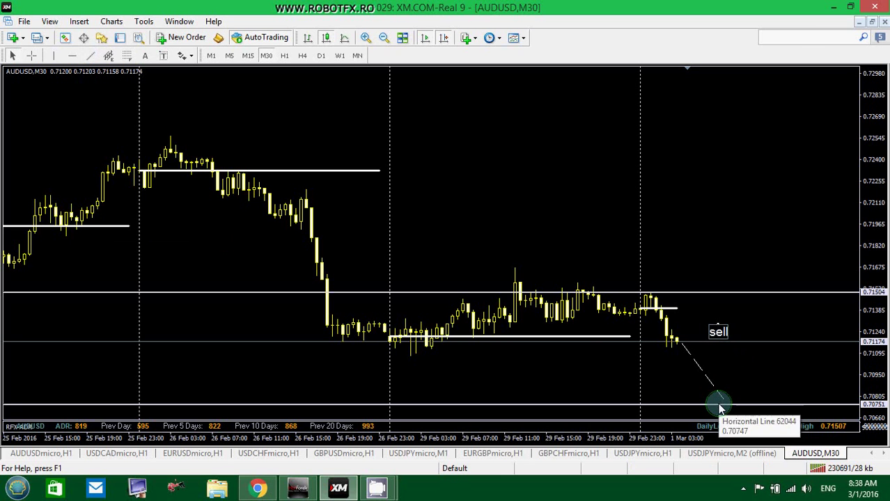
middle_click(721, 407)
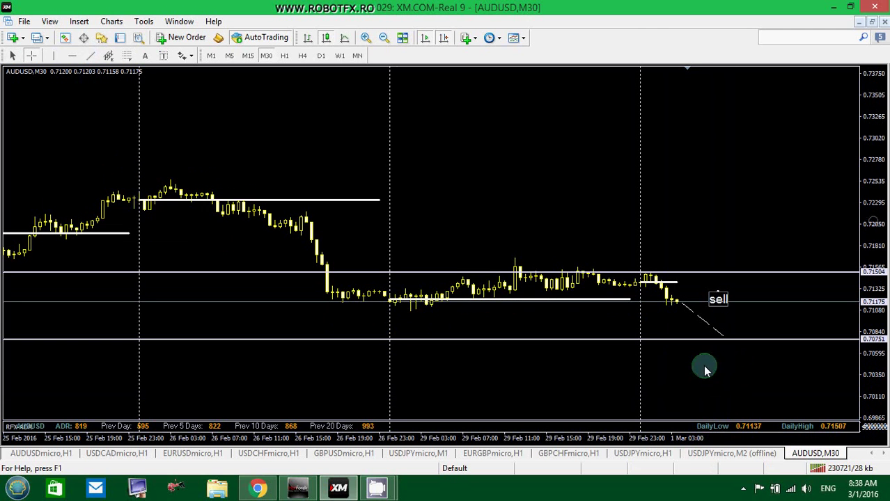
Draw two trend lines from near the 0.70751 line, one falling to about 0.6987 and one rising to about 0.7275.
click(90, 55)
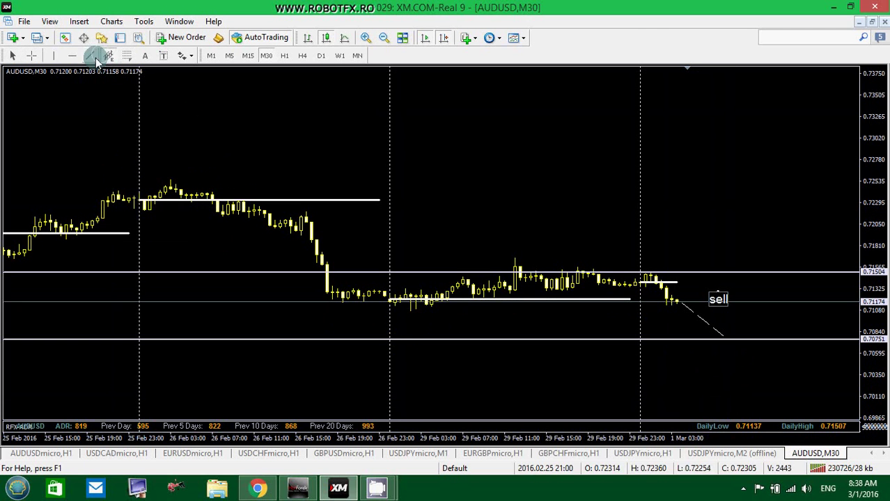
drag(724, 346, 795, 417)
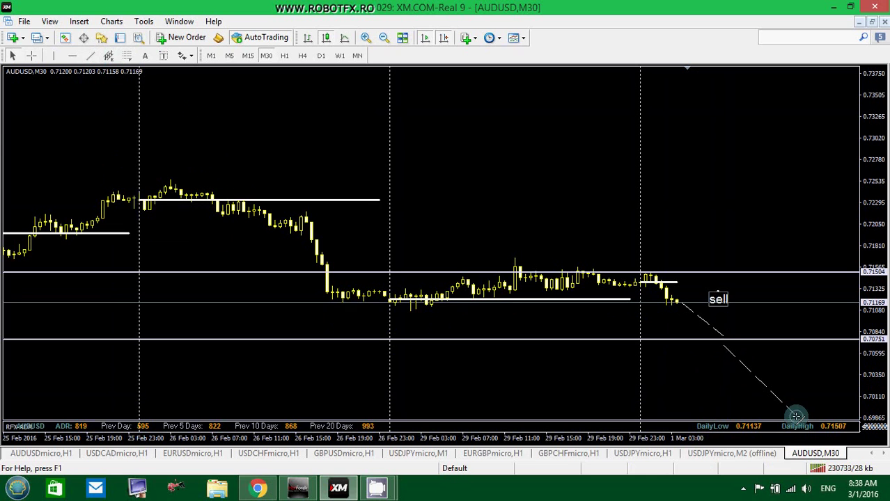
click(90, 55)
drag(734, 337, 801, 163)
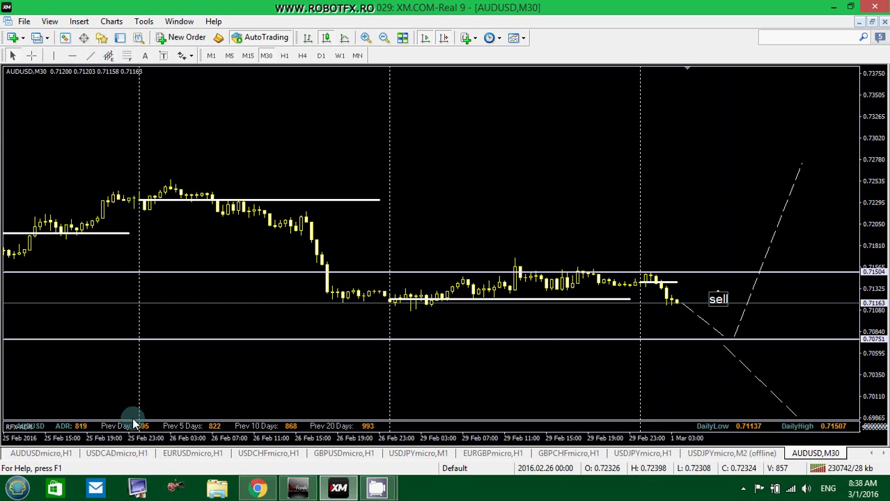
Review the ADR, Prev Day, Prev 10 Days and Prev 20 Days readouts of the indicator.
click(72, 425)
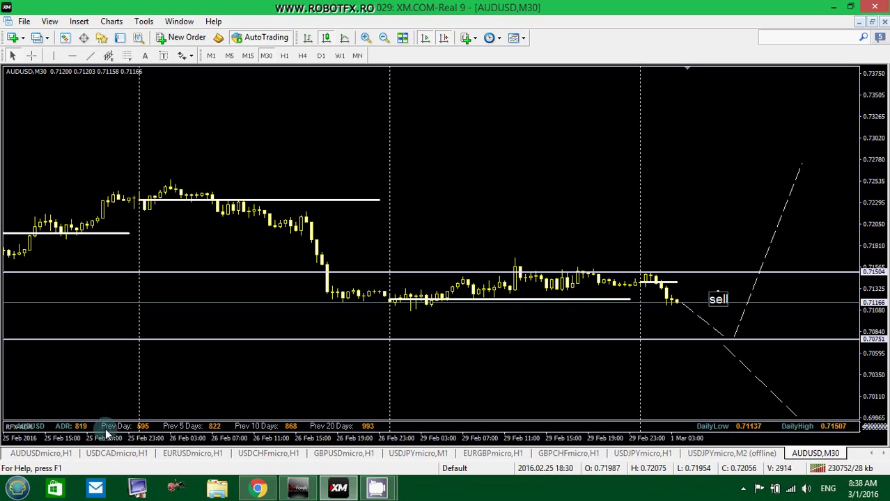
click(272, 430)
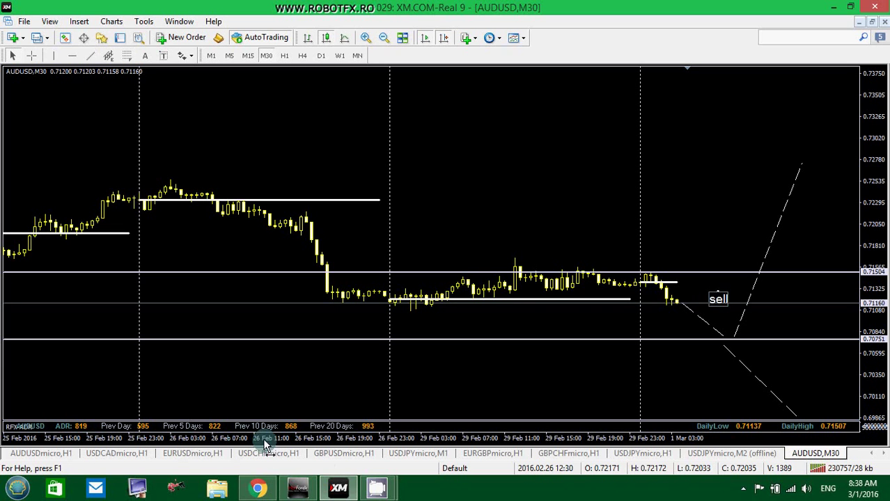
click(321, 435)
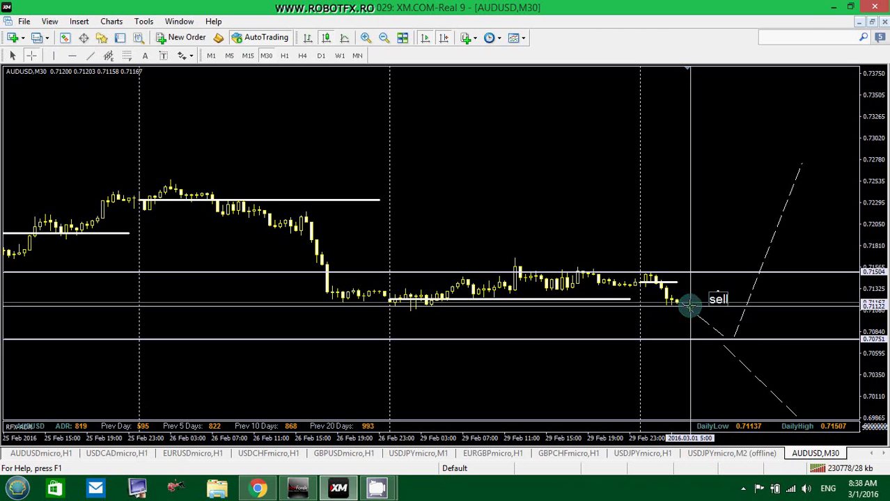
Inspect the area between the last candle and the lower horizontal line with the crosshair, and stretch the price scale.
mouse_move(682, 301)
mouse_down()
mouse_move(735, 335)
mouse_move(727, 340)
mouse_move(680, 298)
mouse_up()
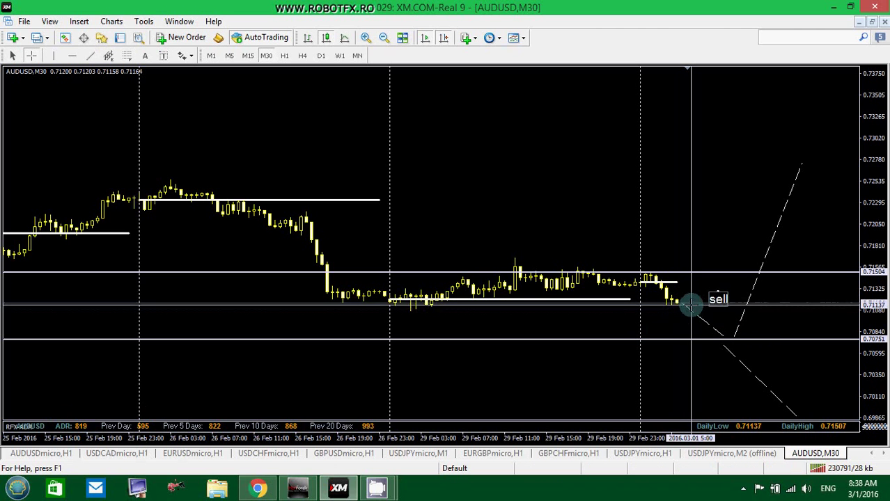
click(716, 327)
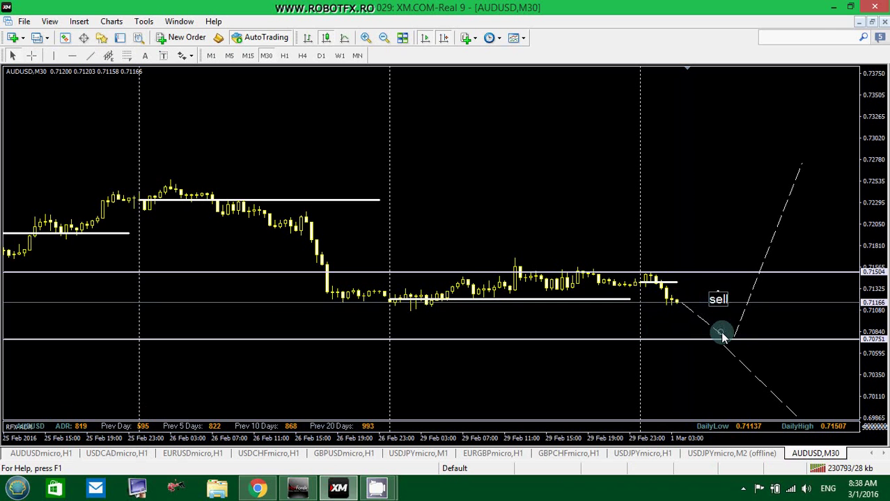
drag(876, 376, 878, 218)
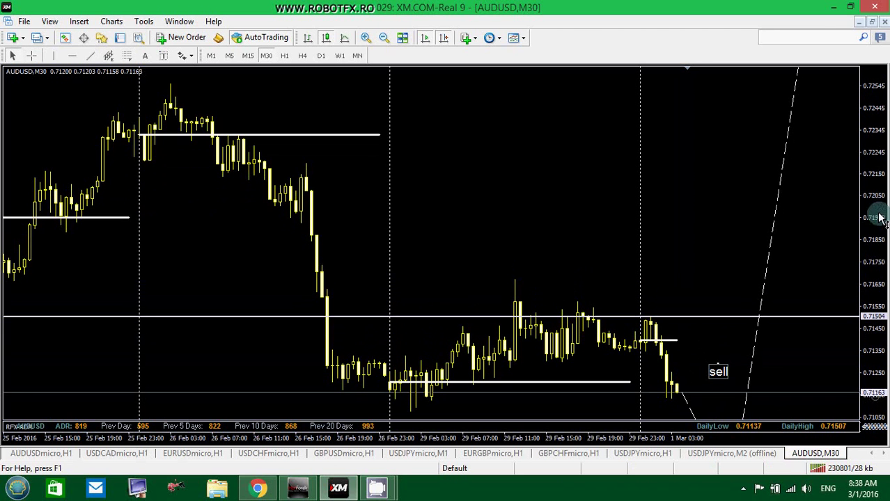